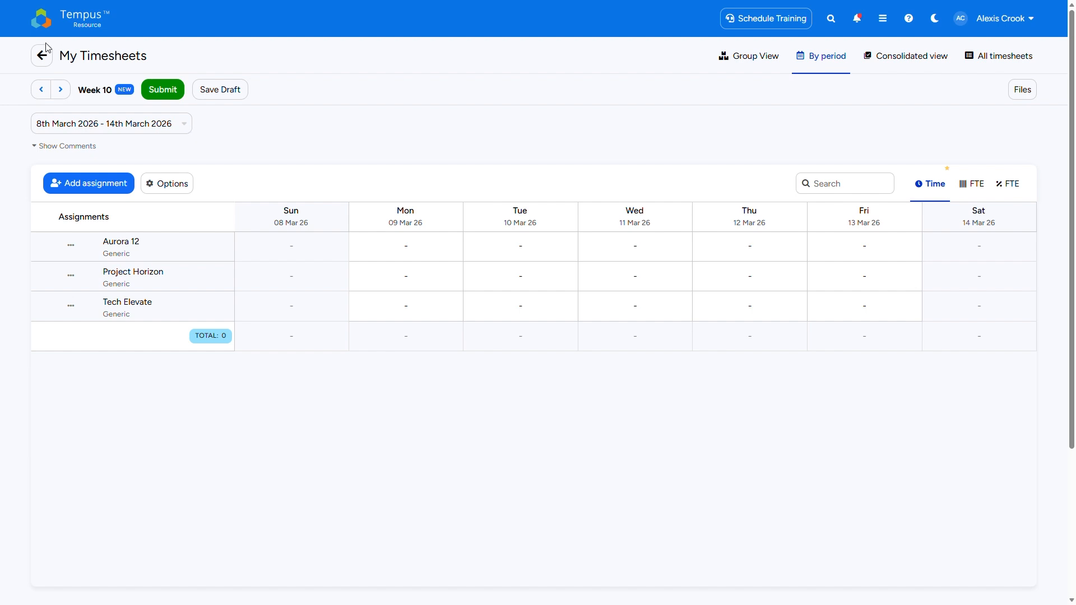
Page through the weeks neighbouring Week 10, return to Week 10, and show and hide the timesheet comments box
click(41, 90)
click(61, 92)
click(61, 92)
click(41, 89)
click(82, 147)
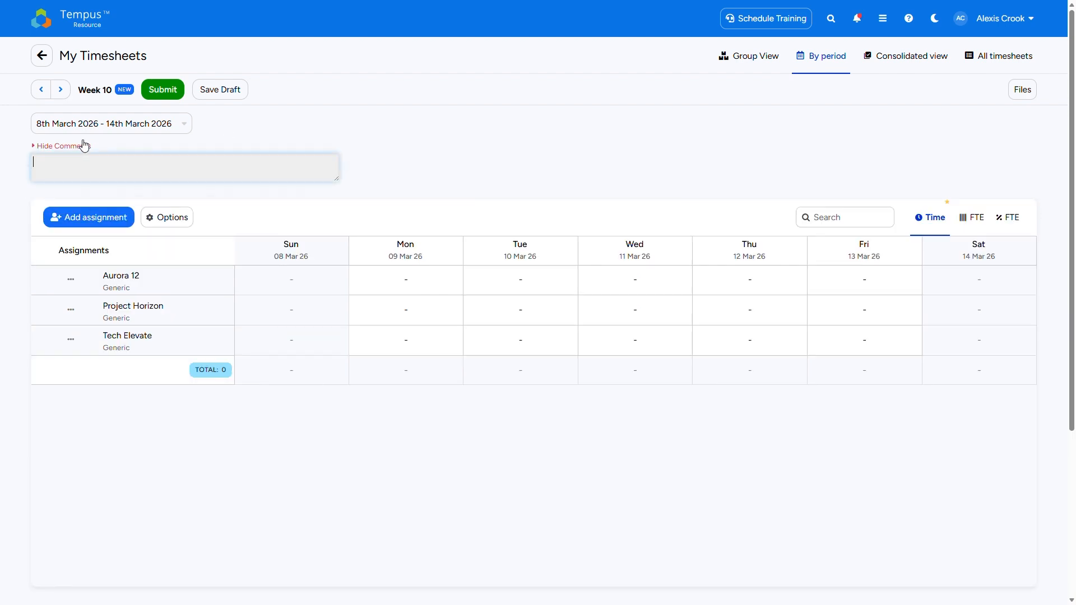
click(79, 147)
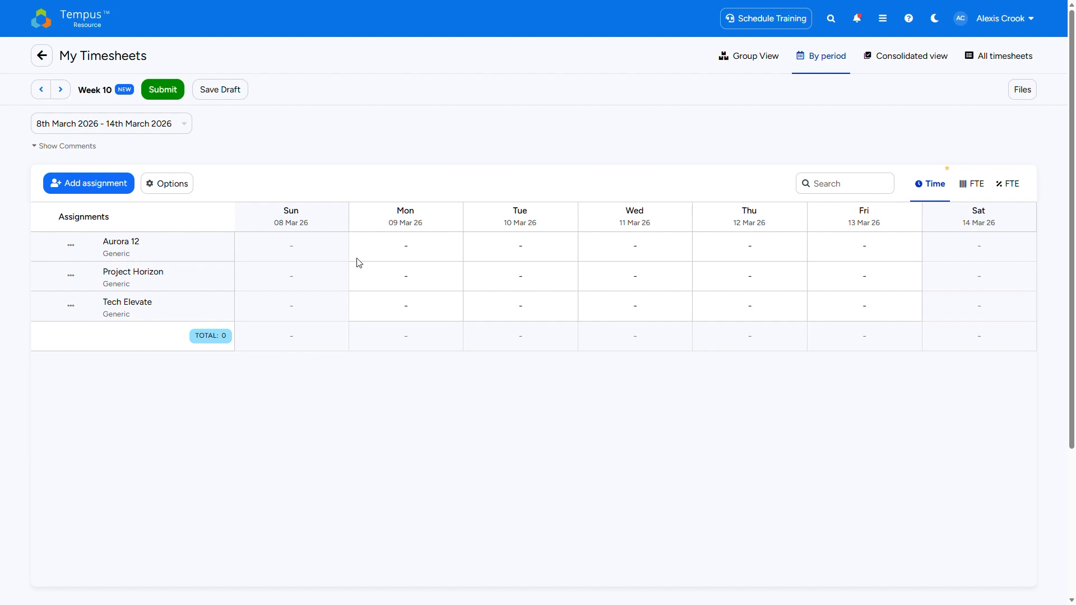
Enable the By Period grid option to combine the week's days into a single column
click(401, 243)
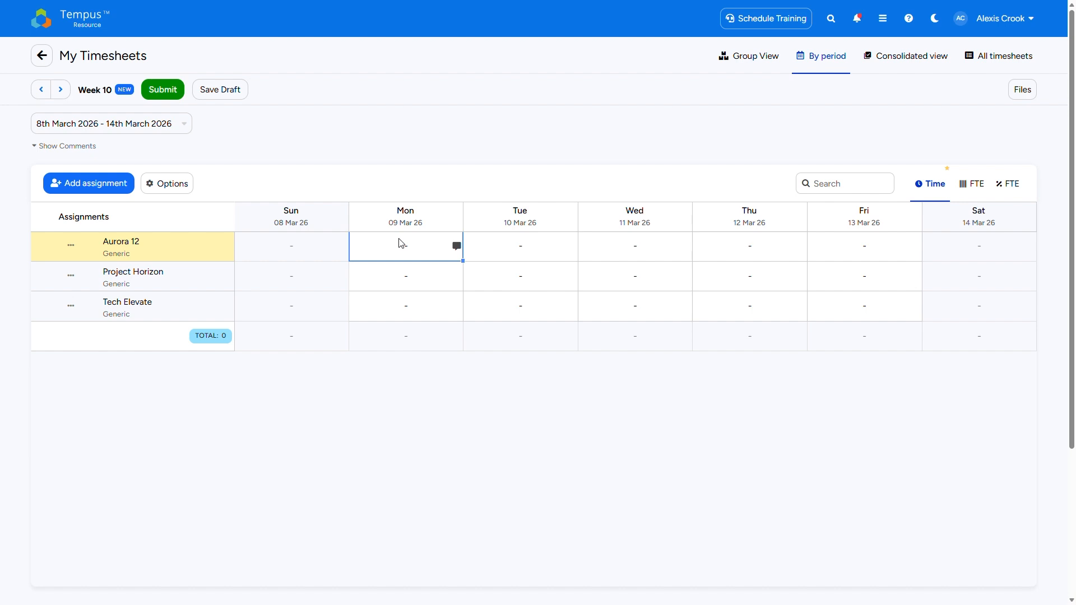
click(165, 185)
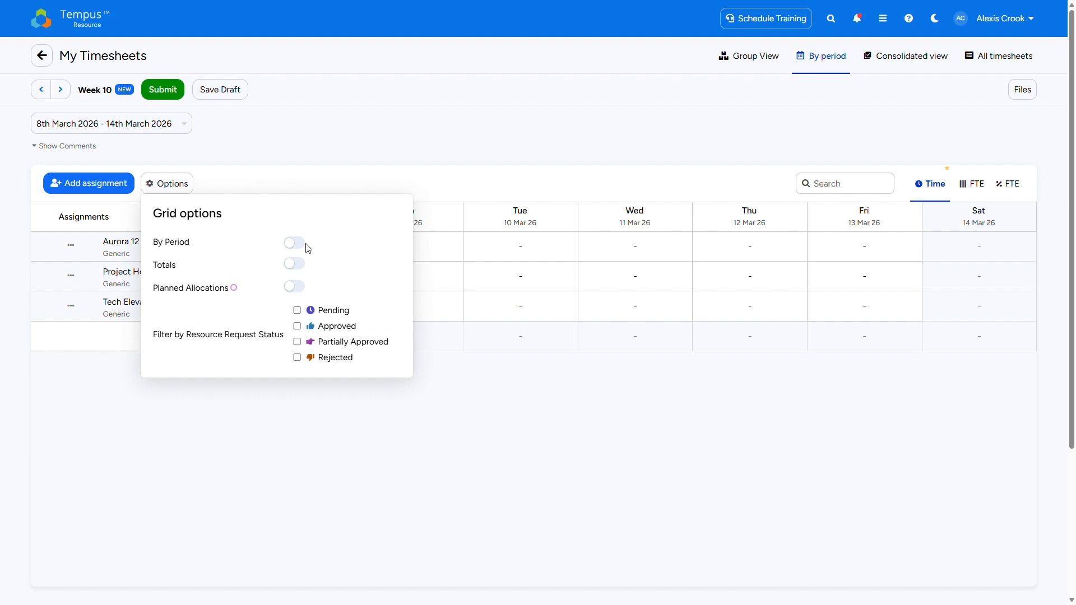
click(306, 247)
click(614, 452)
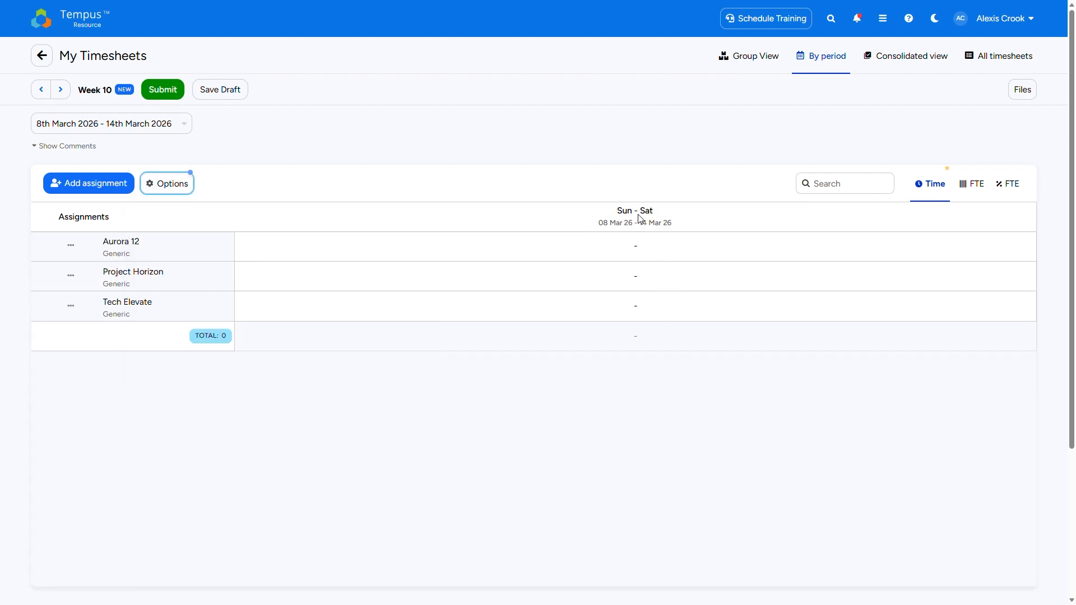
Enter 10 for Aurora 12 in the single Sun - Sat column and clear the entry again
click(634, 253)
text(1)
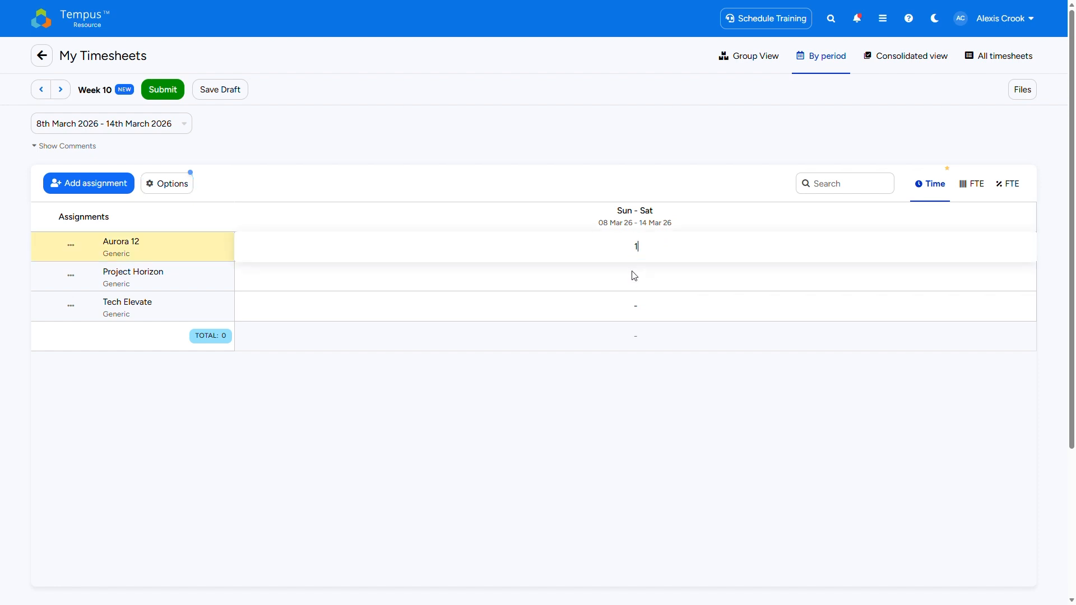
text(0)
key(Return)
click(643, 258)
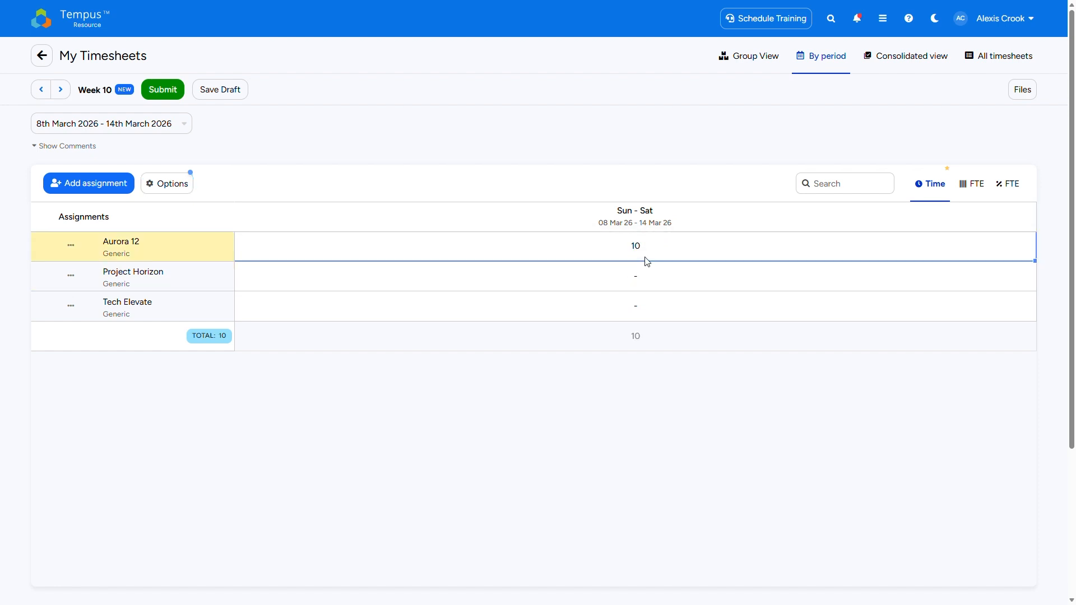
key(Delete)
Restore the daily columns by disabling the By Period grid option, and enable Totals
click(161, 183)
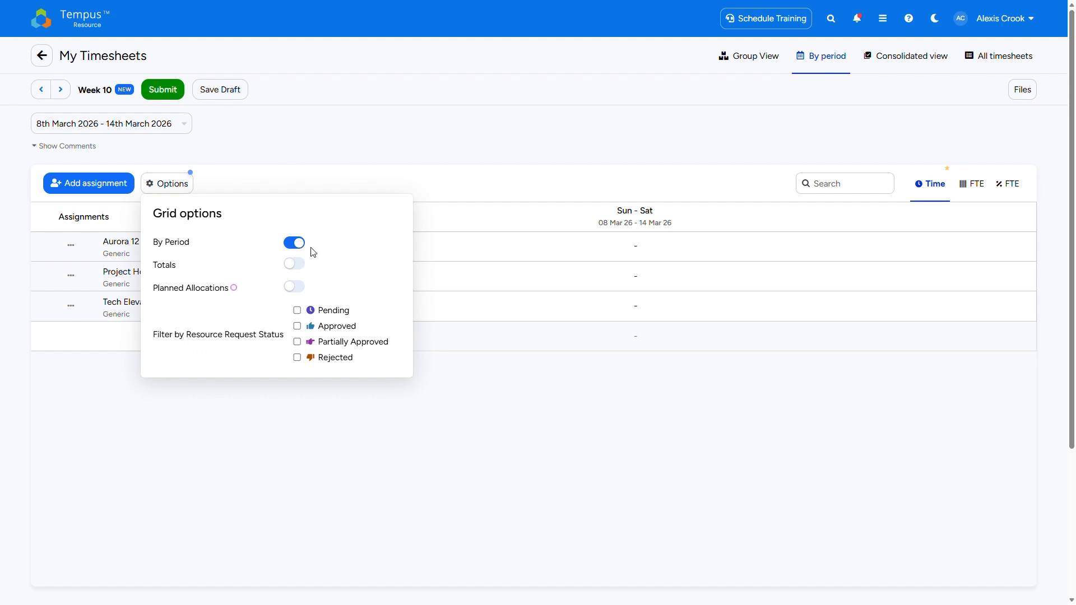
click(294, 243)
click(290, 265)
click(605, 428)
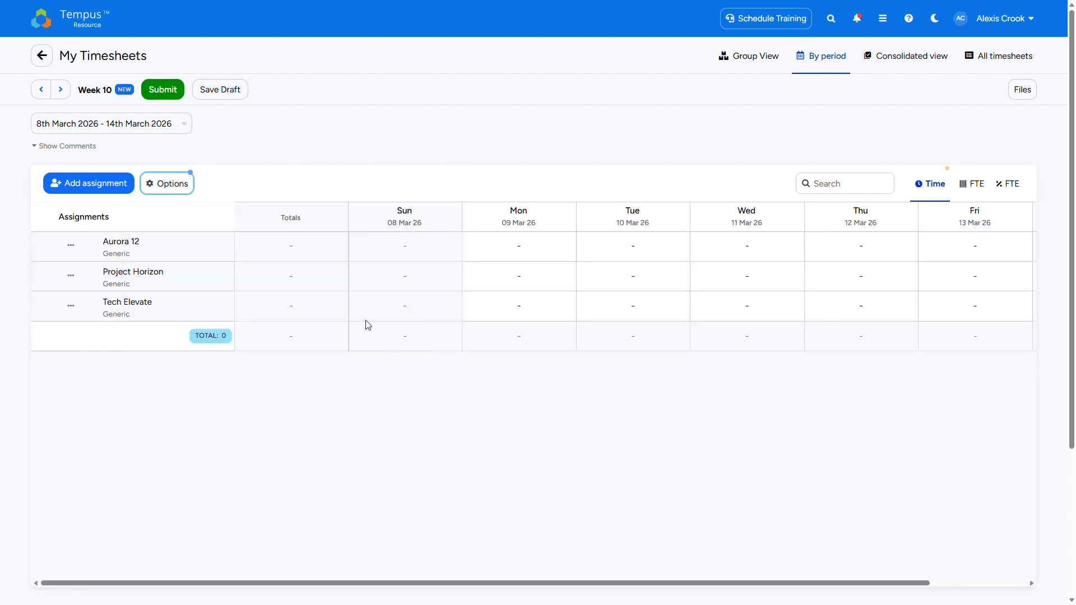
Enter 2 for Aurora 12 on Monday 09 March and fill the value across through Friday 13 March
click(506, 256)
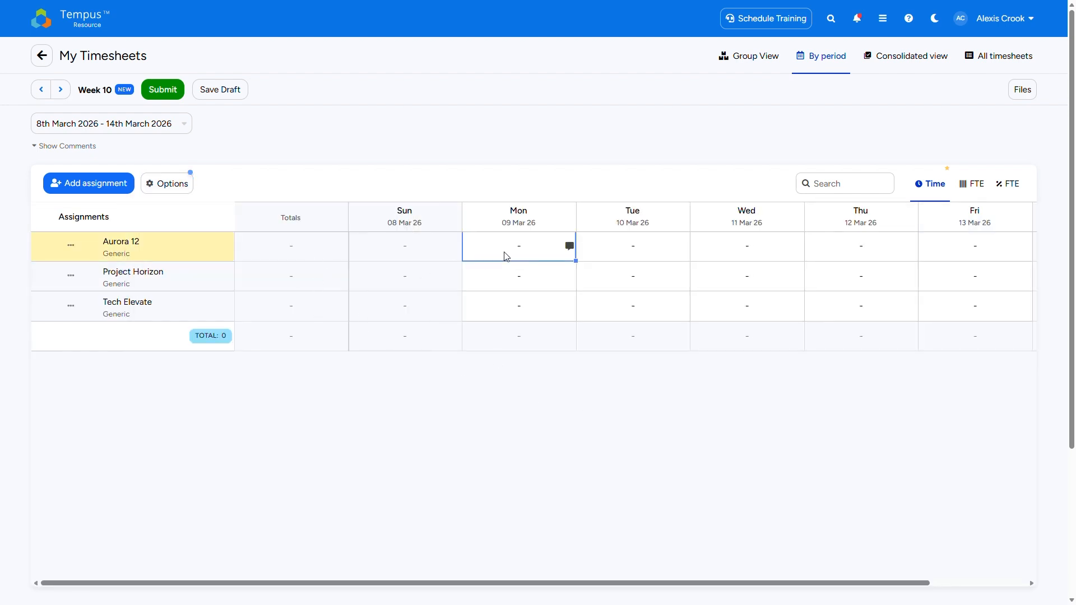
text(2)
key(Return)
click(507, 255)
drag(576, 261, 939, 257)
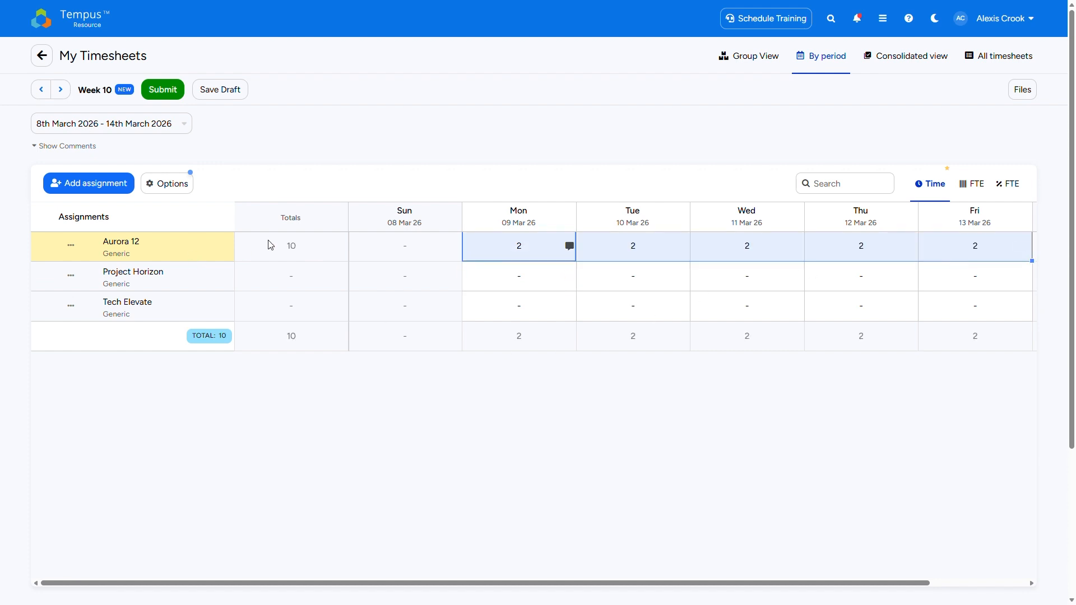
Enable Planned Allocations and disable Totals in the timesheet's grid options
click(190, 189)
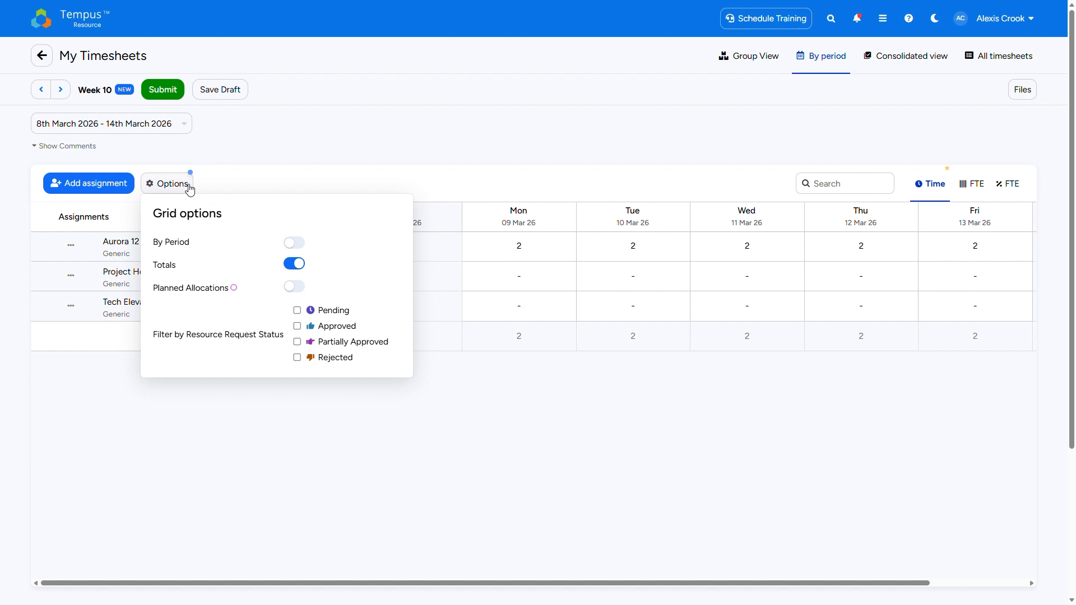
click(295, 289)
click(295, 263)
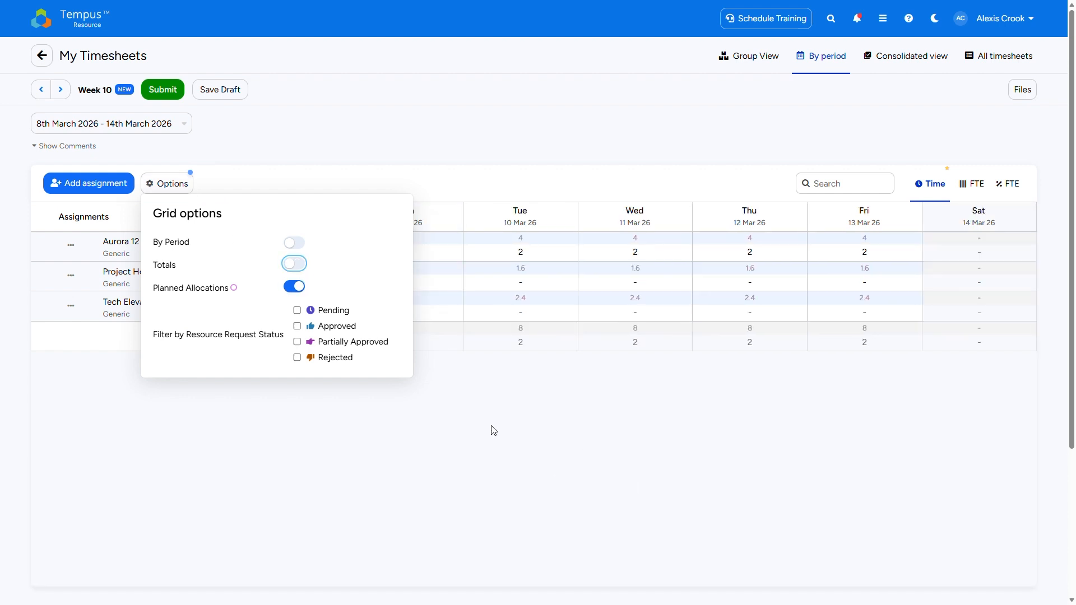
click(568, 428)
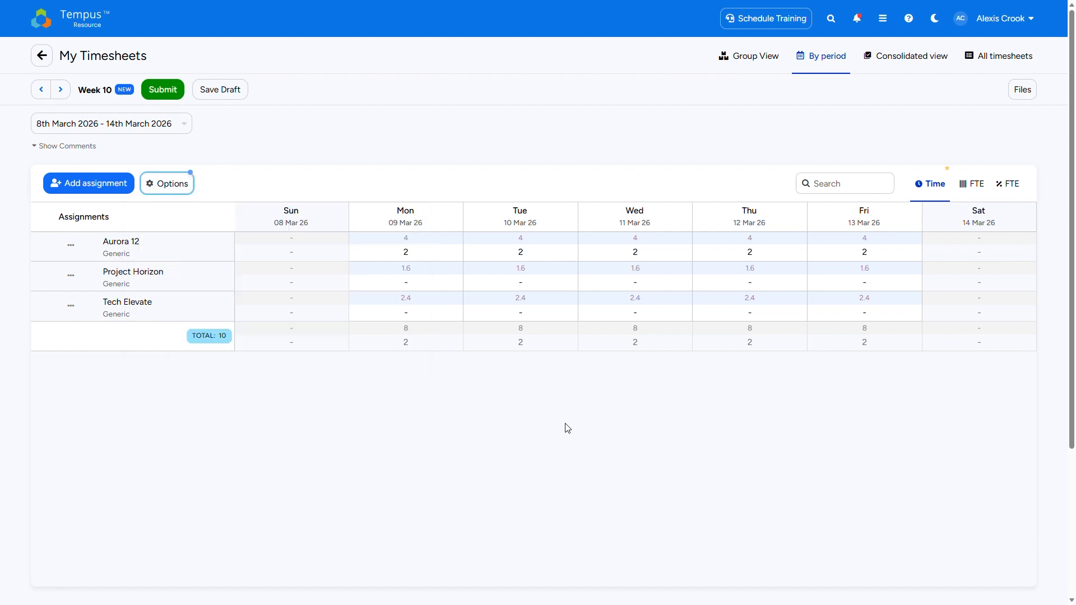
Disable Planned Allocations in the grid options so the grid shows only the entered time
mouse_move(392, 254)
click(170, 180)
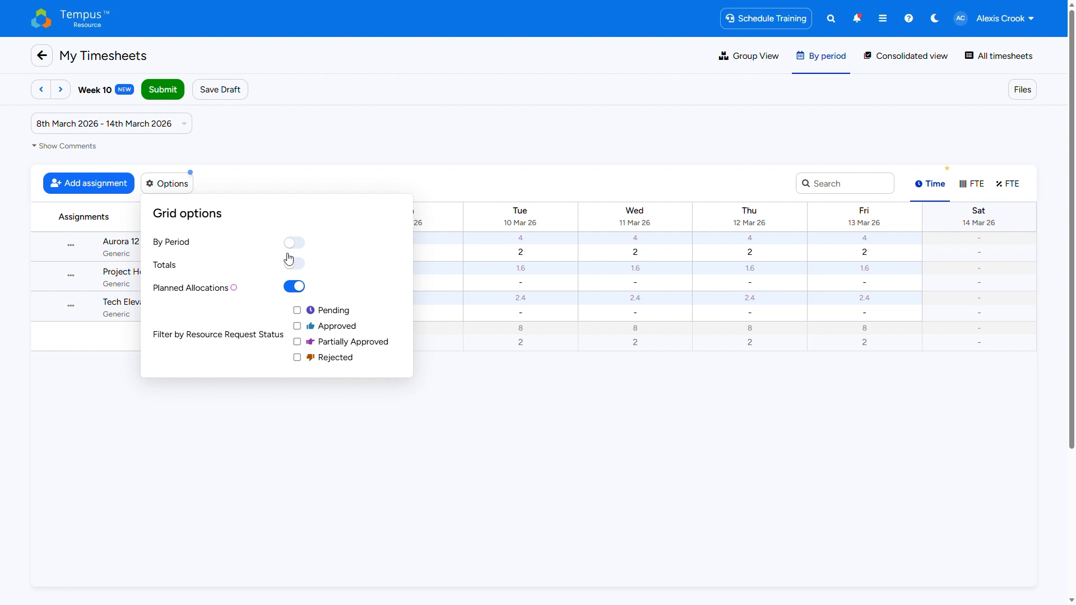
click(293, 287)
click(586, 429)
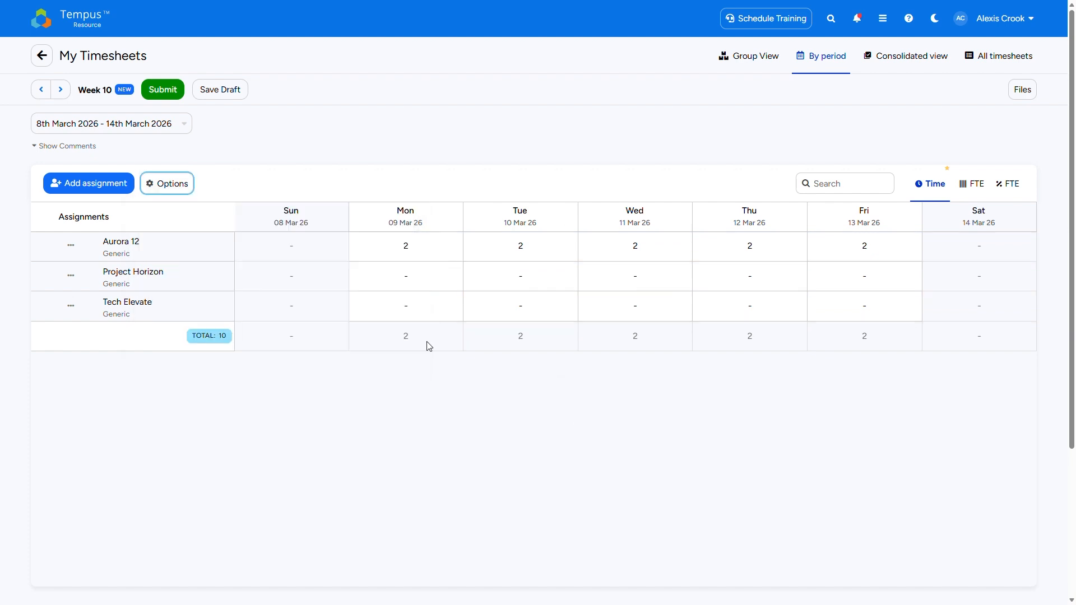
Add the Generic assignment of the Digital Backbone project to the Week 10 timesheet
click(92, 193)
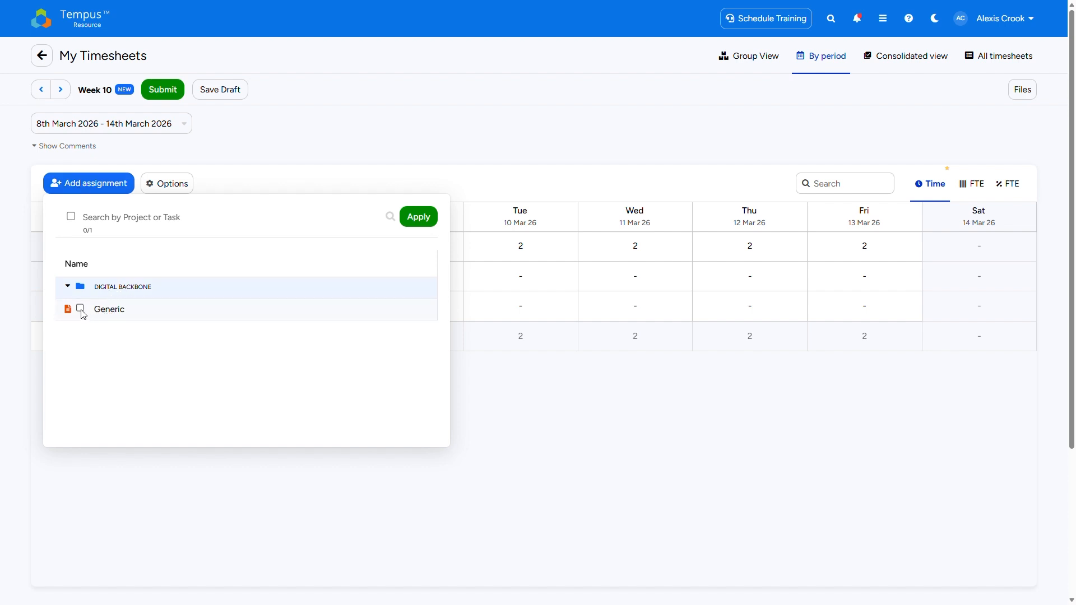
click(124, 311)
click(412, 218)
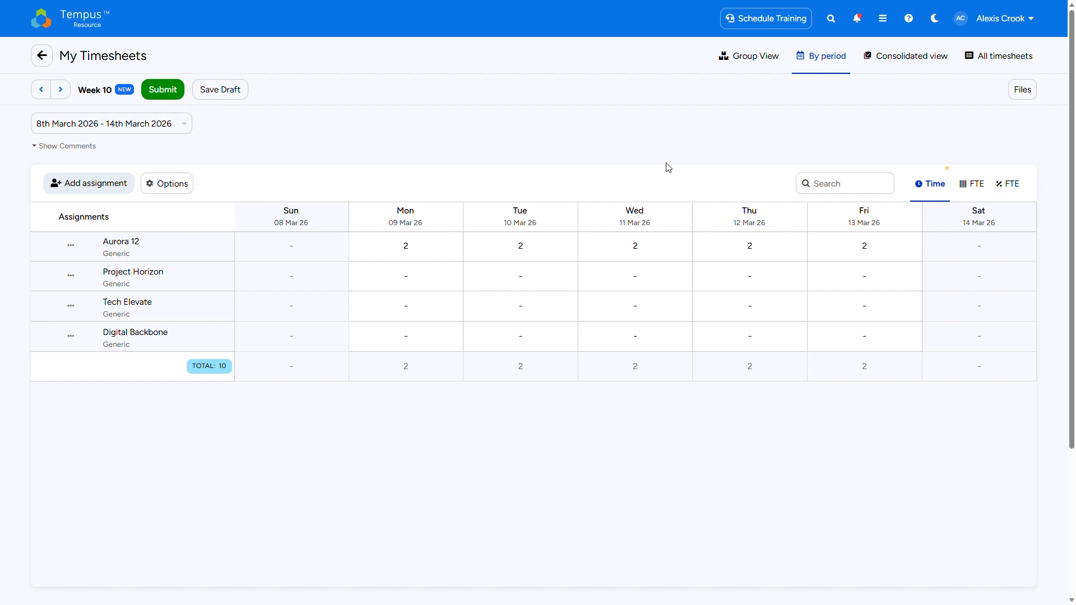
Switch to Group View, saving the Week 10 timesheet as a draft, and expand the Aurora 12 project
click(750, 58)
click(654, 330)
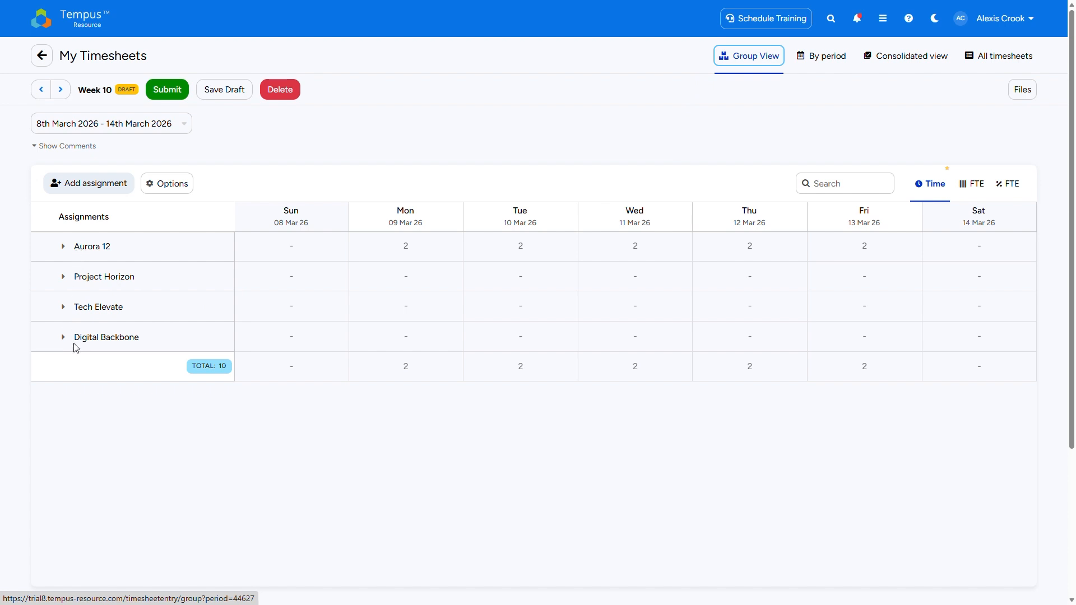
click(86, 249)
click(87, 249)
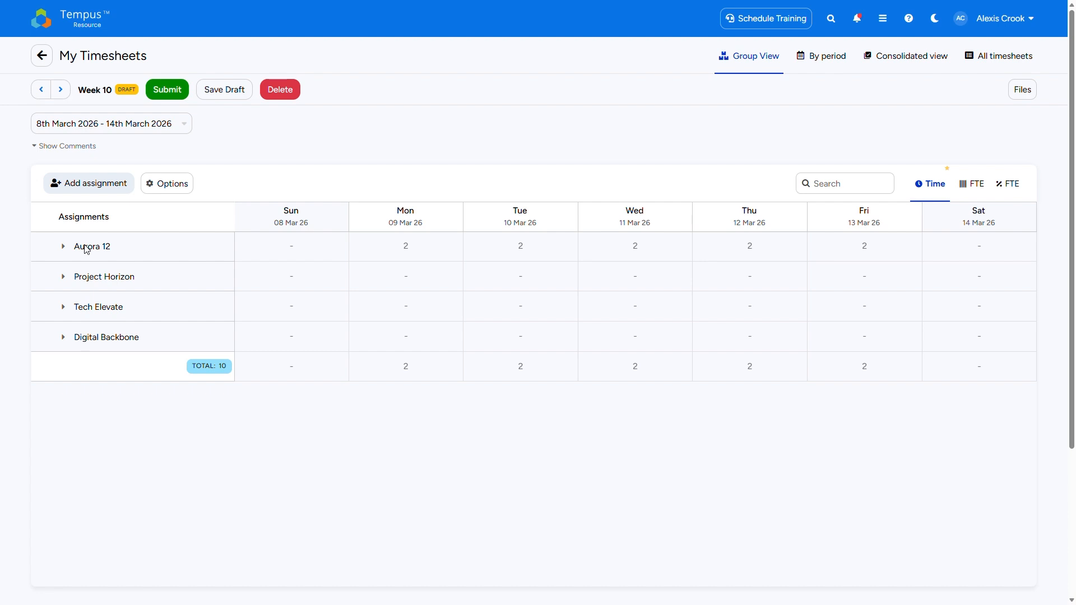
click(87, 249)
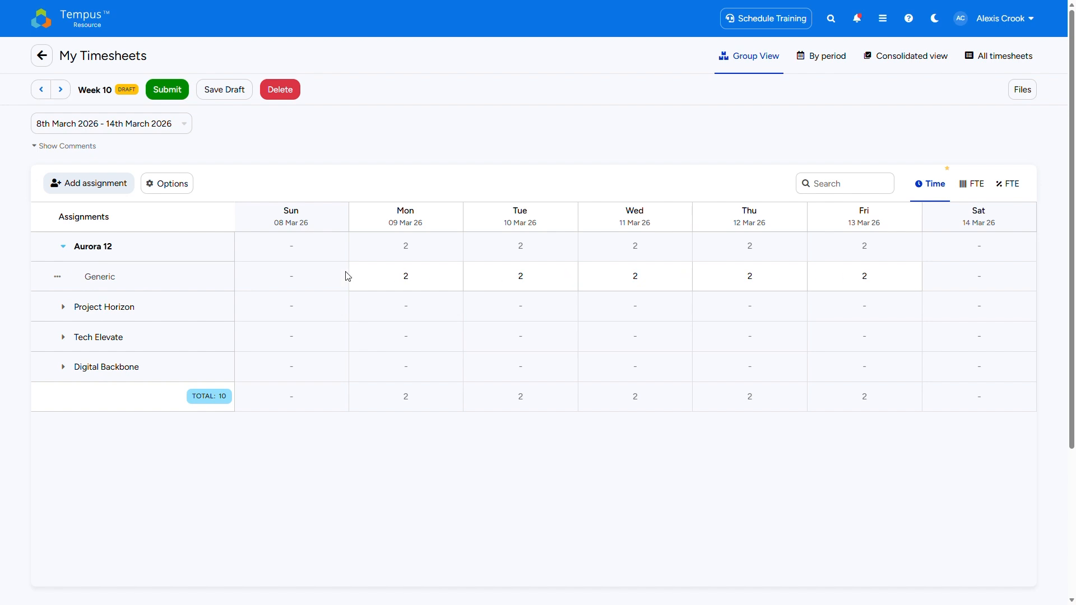
View the timesheet periods in the consolidated view and in the list of all timesheets
click(913, 59)
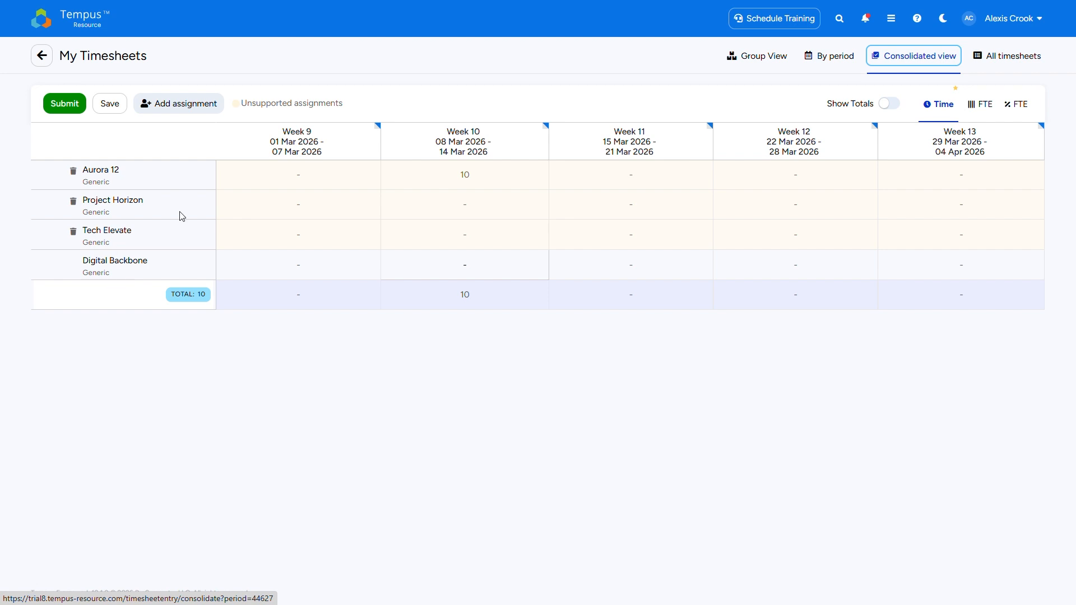
click(1030, 63)
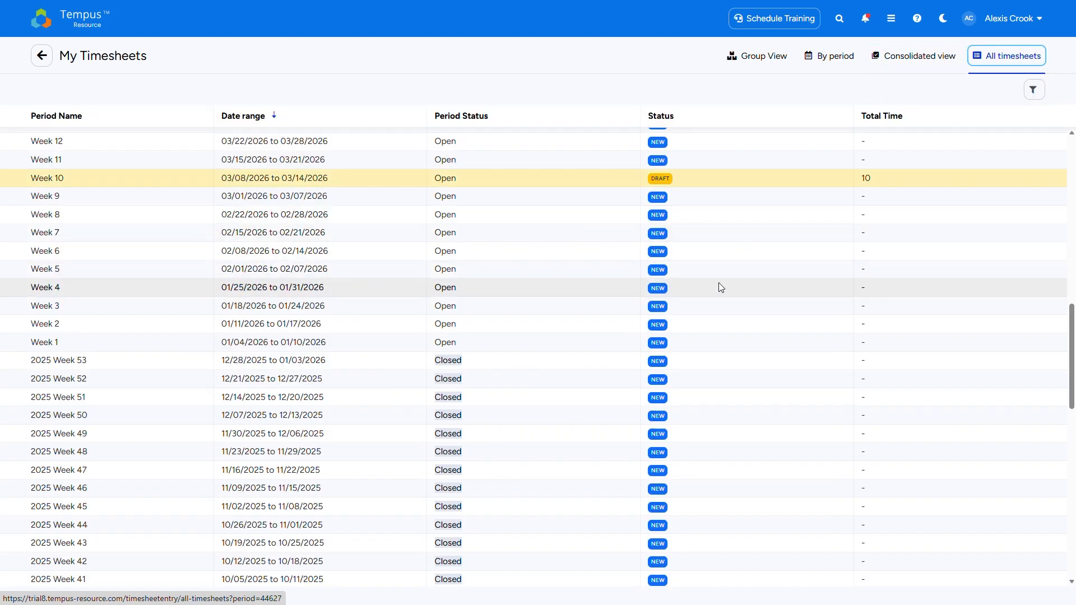